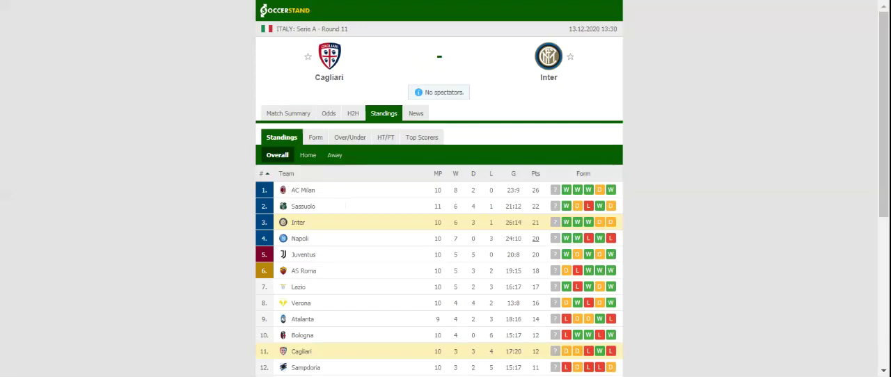
Step: Open the H2H tab to list Cagliari's and Inter's last five match results
click(356, 113)
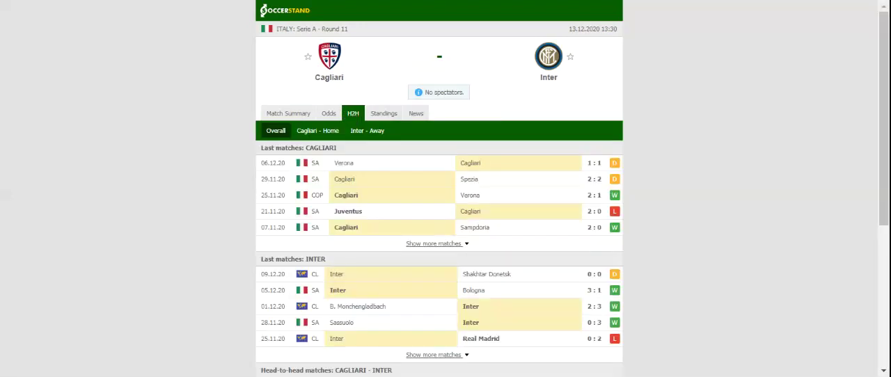